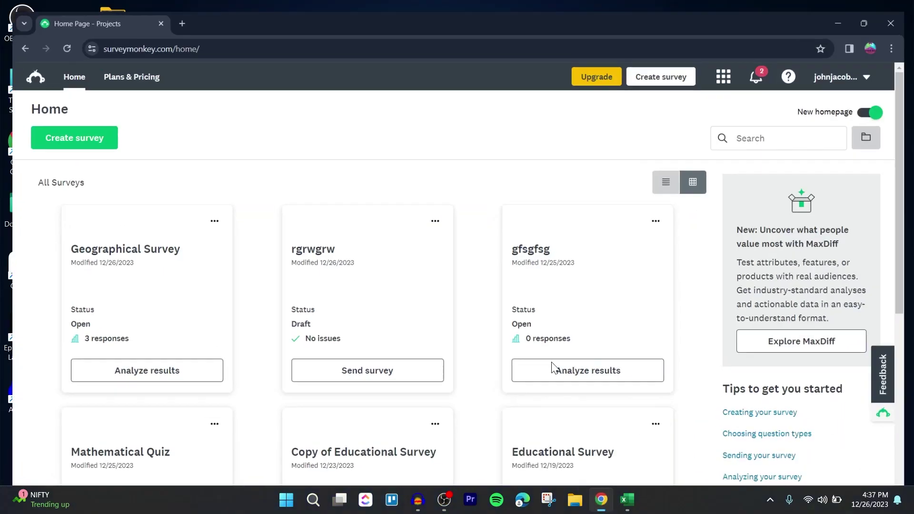
# - Reach the SurveyMonkey welcome page in a new tab via the 'surveymonkey login' search
pyautogui.click(173, 12)
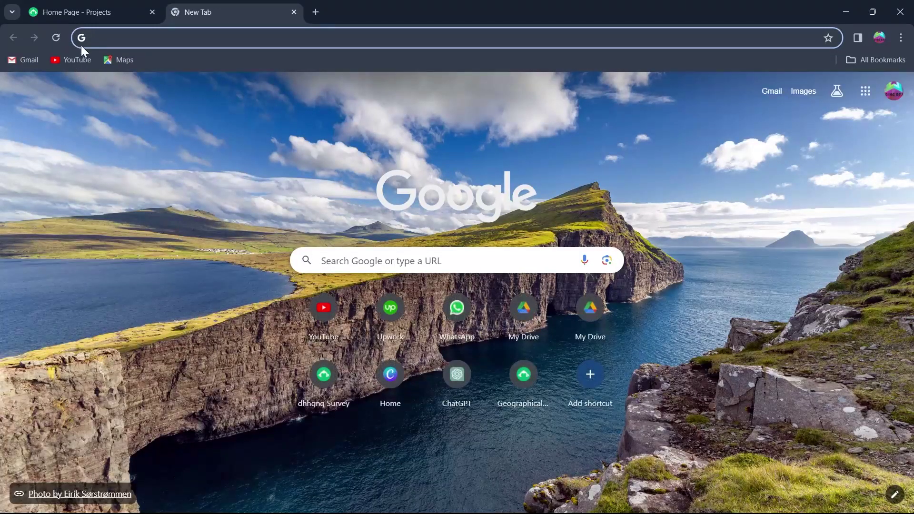
pyautogui.click(147, 31)
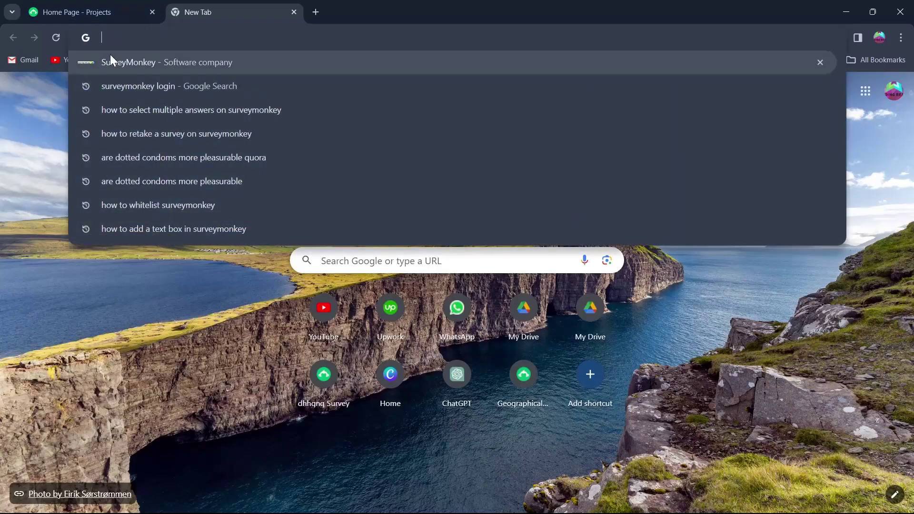
pyautogui.click(172, 80)
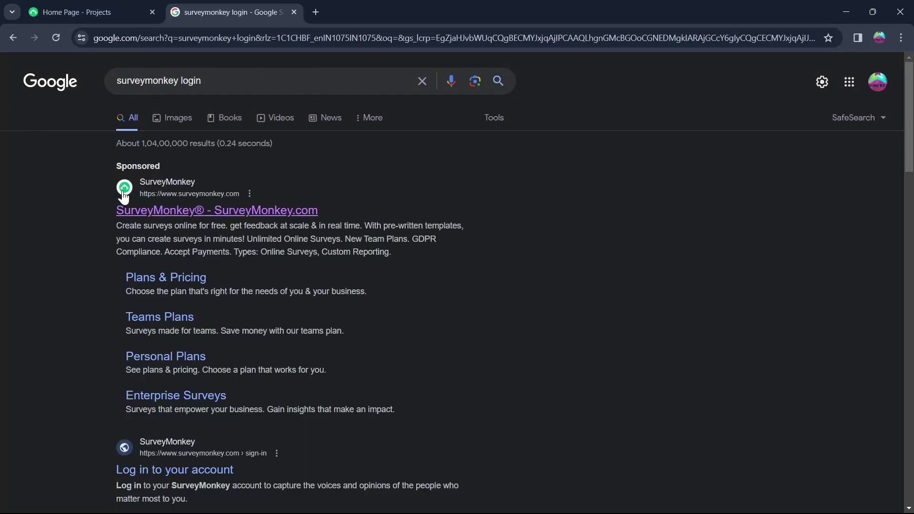
pyautogui.click(192, 212)
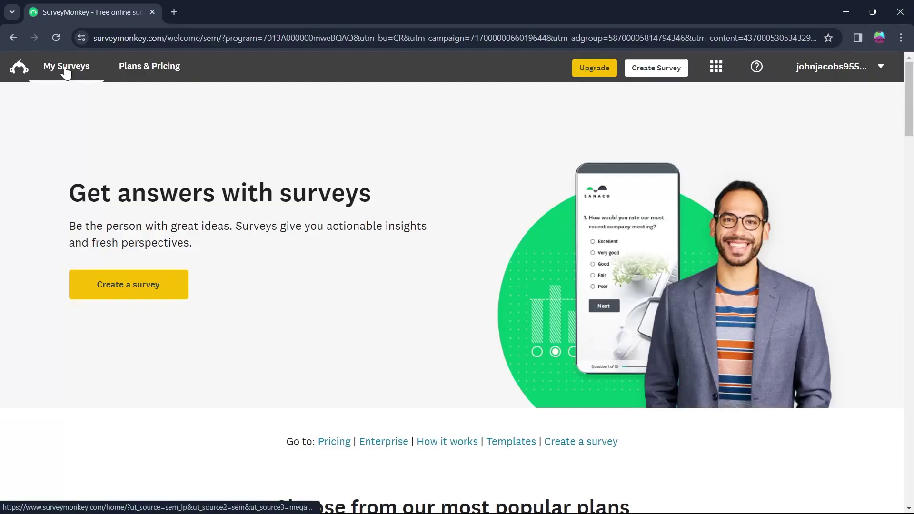
# - Go to My Surveys to list all existing surveys
pyautogui.click(65, 73)
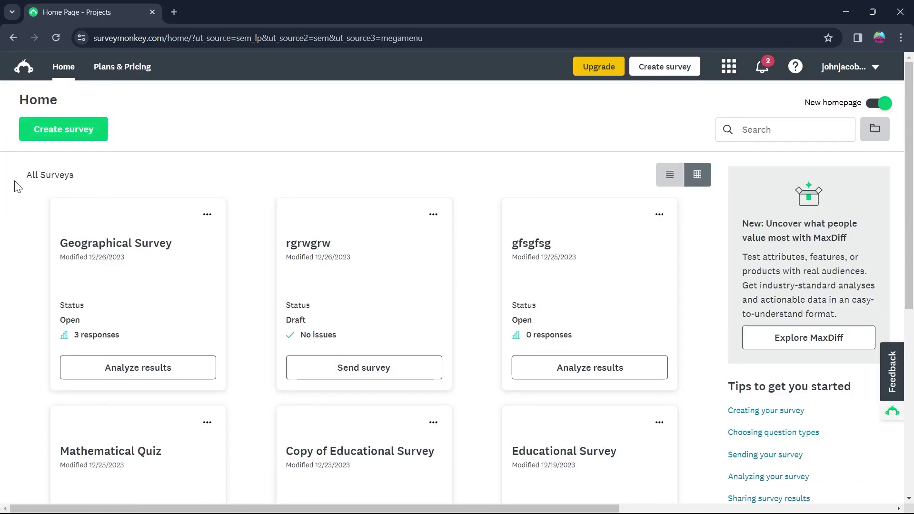
pyautogui.scroll(-3, 169, 222)
pyautogui.scroll(-2, 151, 292)
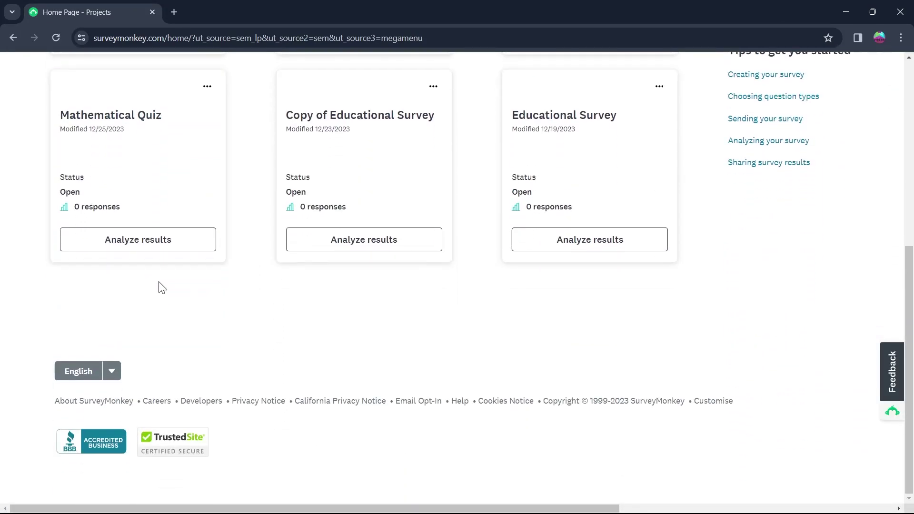
pyautogui.scroll(3, 160, 285)
pyautogui.scroll(2, 163, 290)
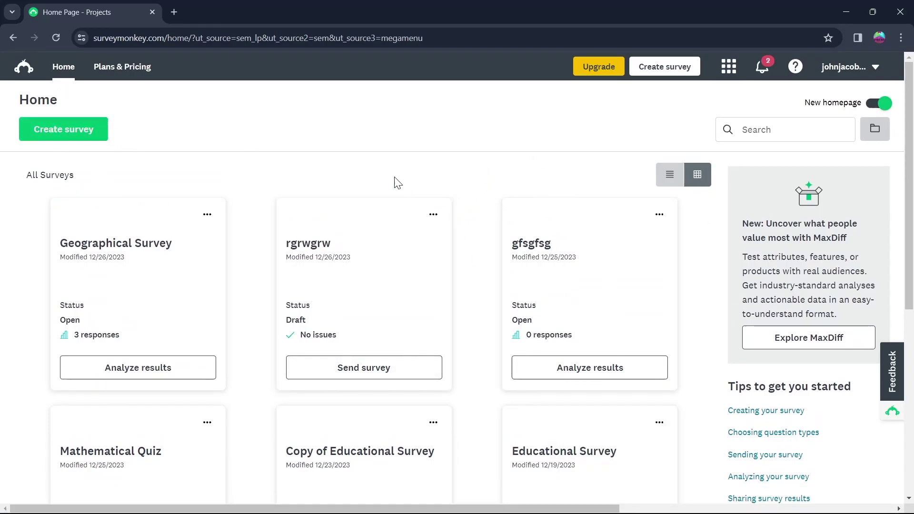
pyautogui.scroll(-2, 236, 150)
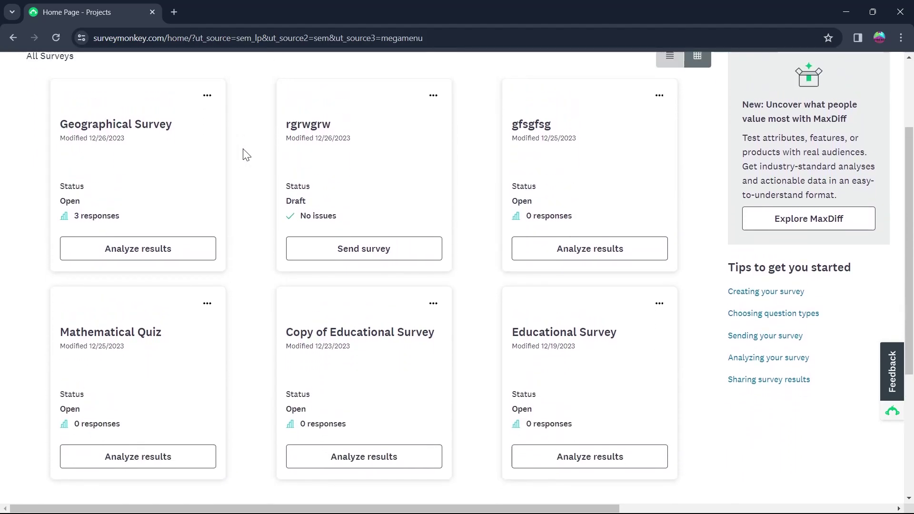
pyautogui.scroll(-1, 244, 153)
pyautogui.scroll(1, 241, 236)
pyautogui.scroll(2, 237, 205)
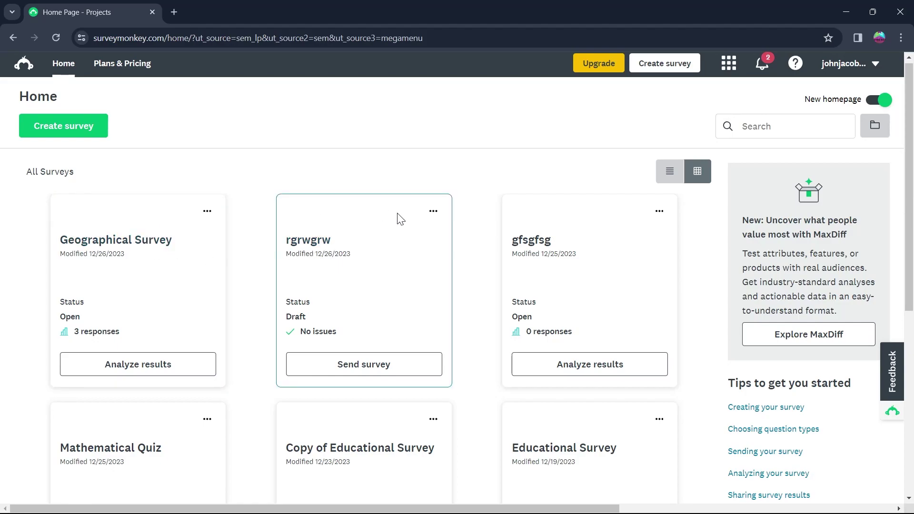
# - Open the Mathematical Quiz survey card in the designer
pyautogui.click(432, 211)
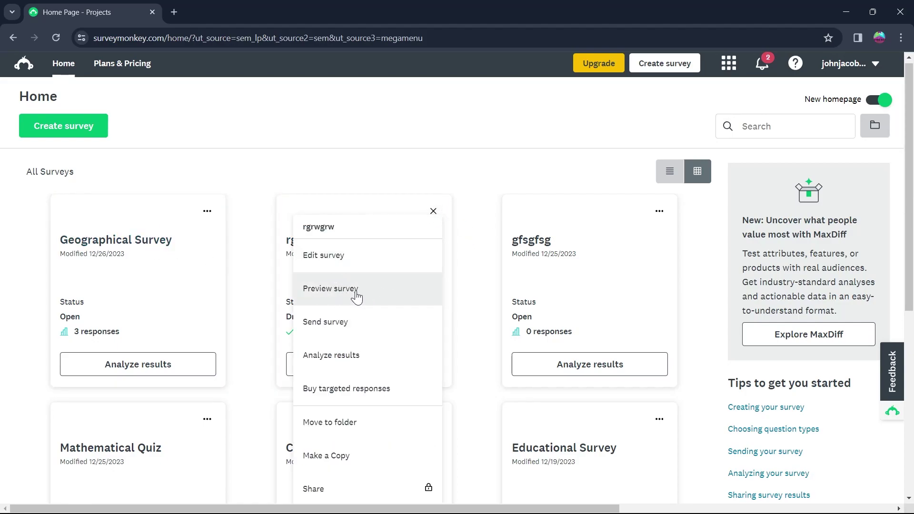
pyautogui.click(207, 420)
pyautogui.click(167, 463)
pyautogui.scroll(-2, 122, 407)
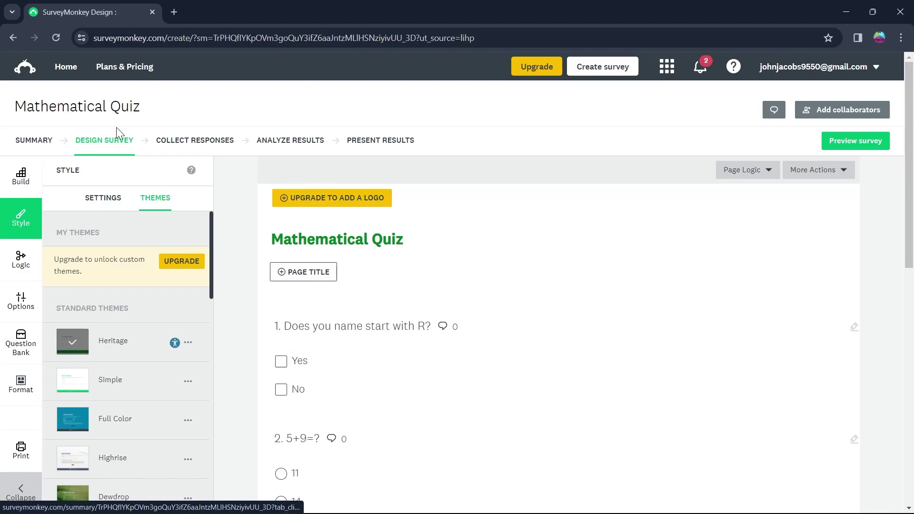
pyautogui.scroll(-1, 376, 208)
pyautogui.scroll(-1, 376, 208)
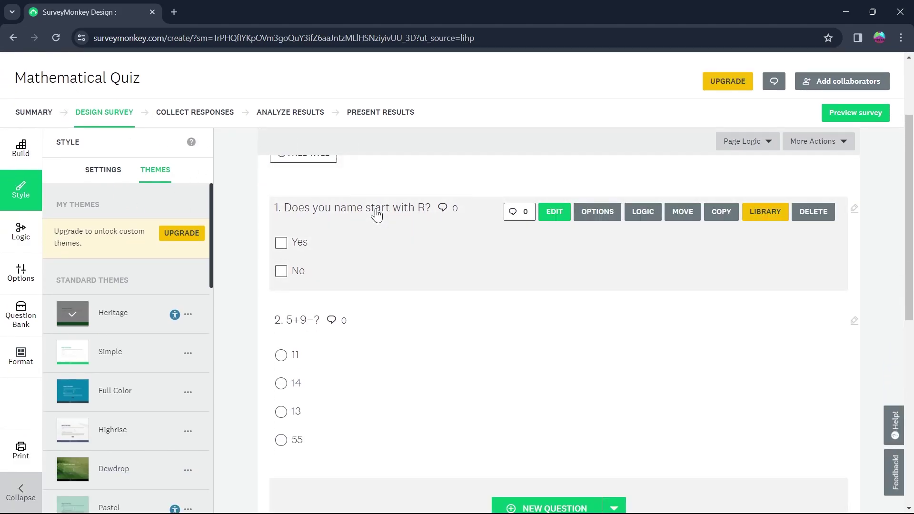
pyautogui.scroll(-3, 377, 215)
pyautogui.scroll(-2, 375, 214)
pyautogui.scroll(4, 545, 382)
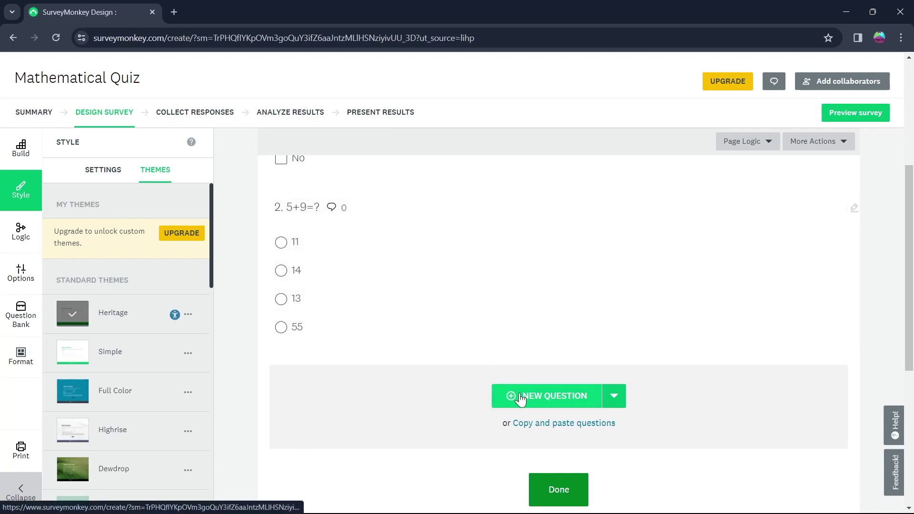
# - Start a new third question 'What are you hobbies?' and bring up its type list
pyautogui.click(540, 399)
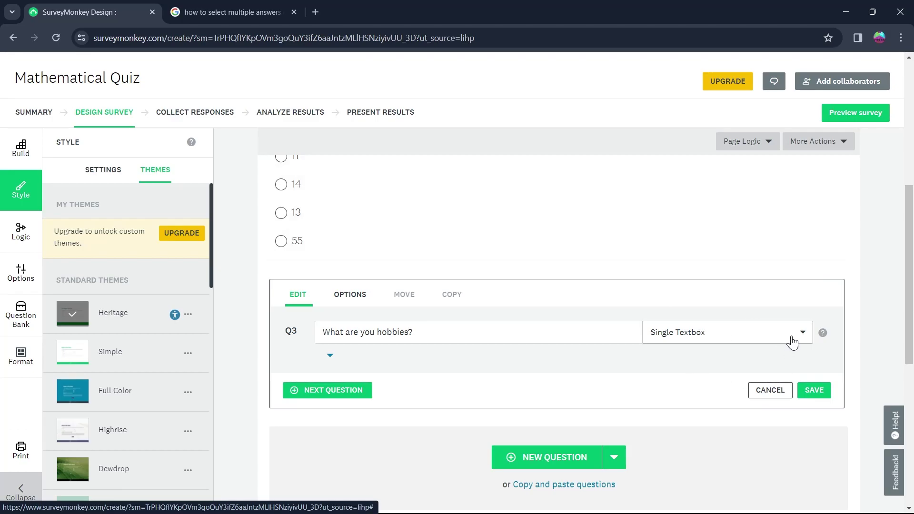
pyautogui.click(803, 335)
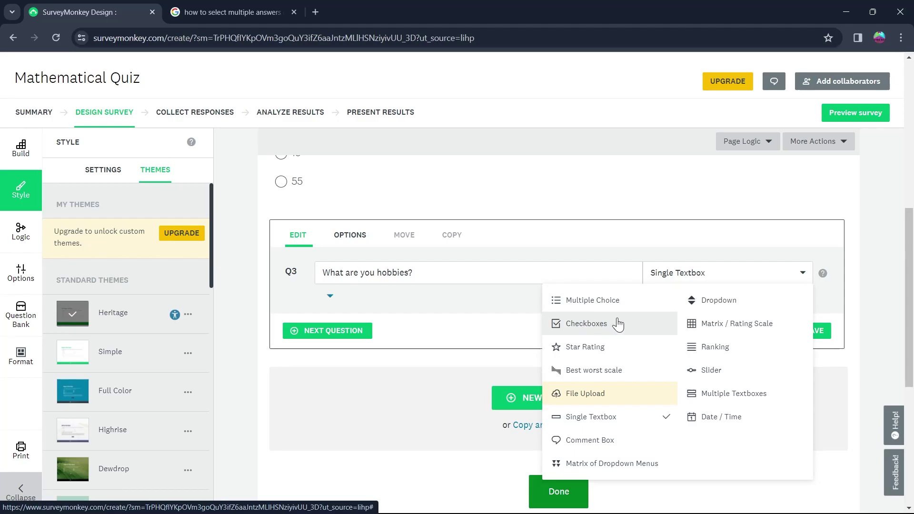
# - Make it a Checkboxes question with choices Singing, Dancing, Writing and Racing
pyautogui.click(618, 325)
pyautogui.click(379, 263)
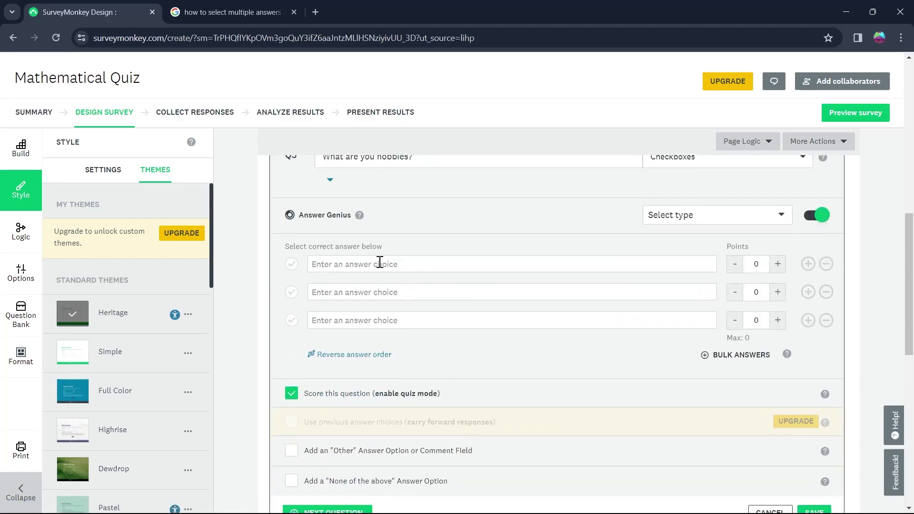
pyautogui.click(417, 263)
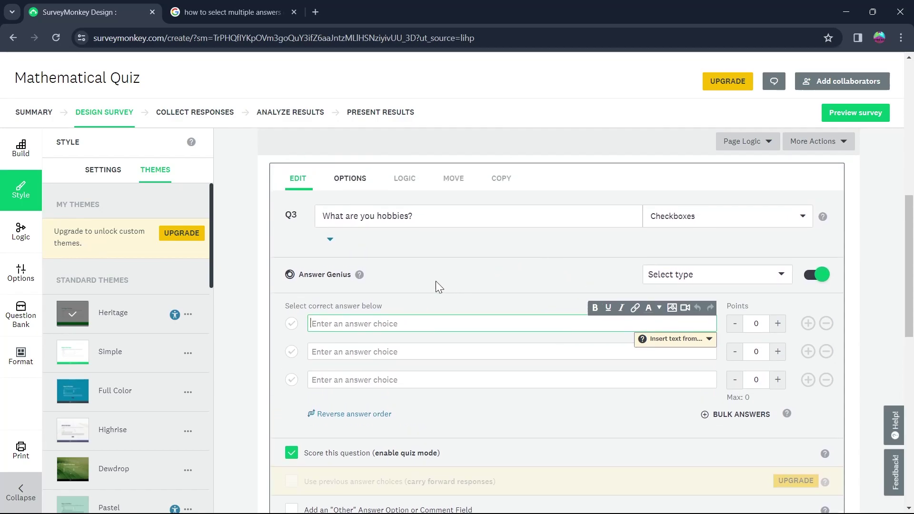
pyautogui.write('Singing Dancing Writing Racing')
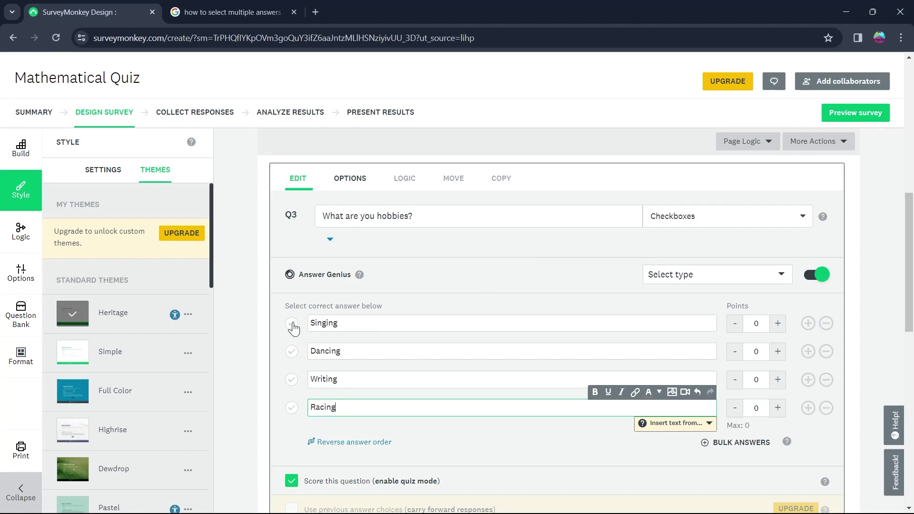
# - Mark Singing and Dancing as correct answers worth 1 point and save the question
pyautogui.click(291, 325)
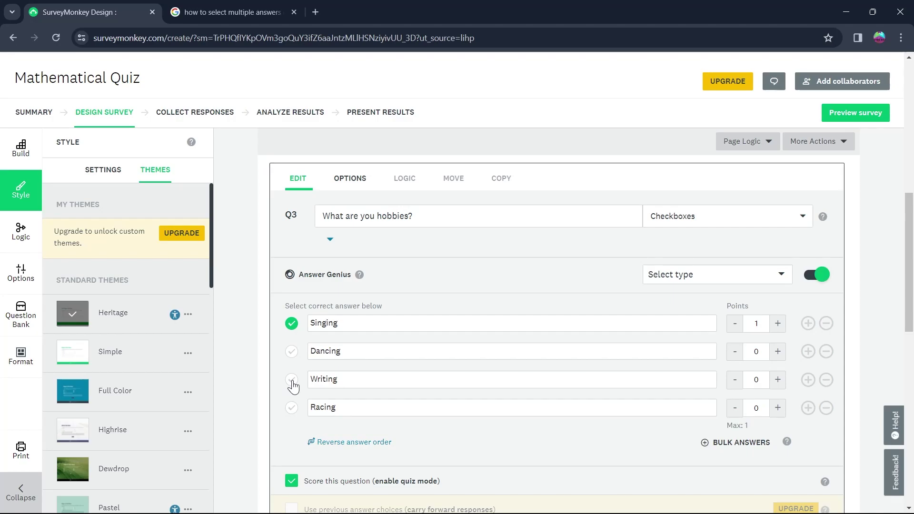
pyautogui.scroll(-3, 304, 310)
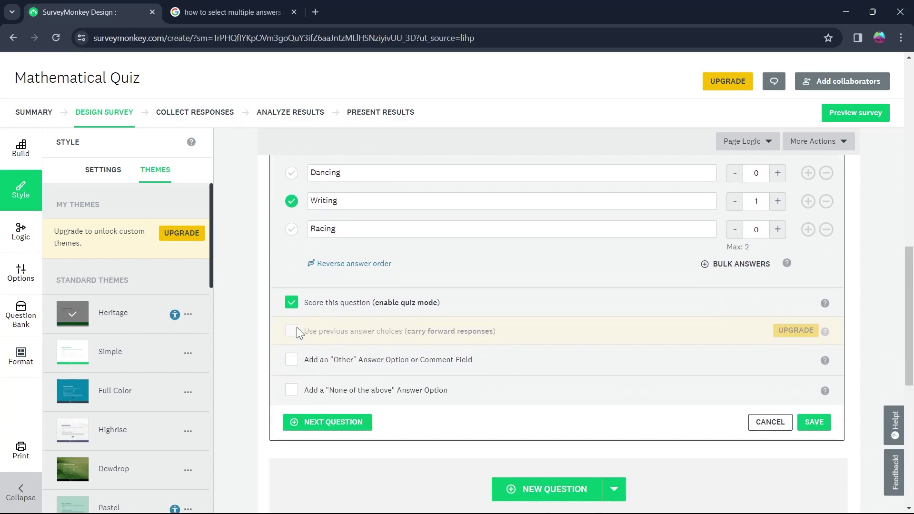
pyautogui.scroll(1, 294, 334)
pyautogui.scroll(2, 308, 329)
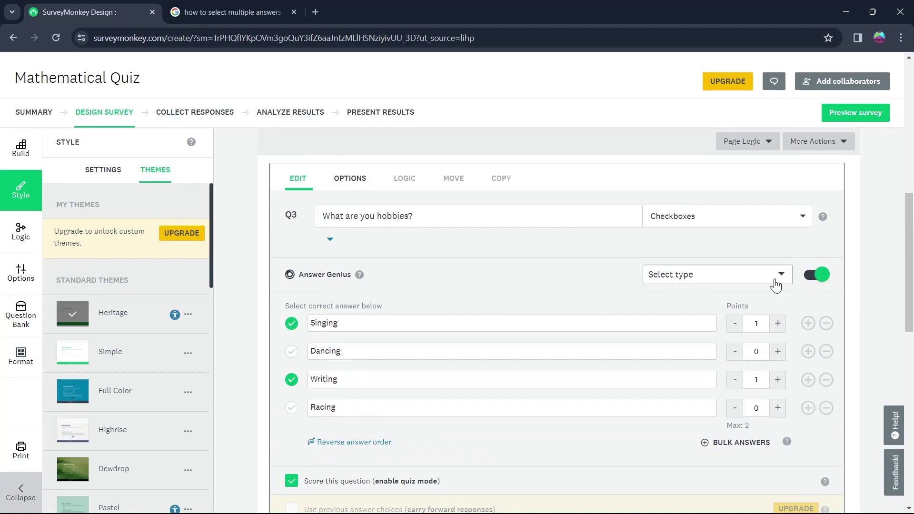
pyautogui.click(777, 278)
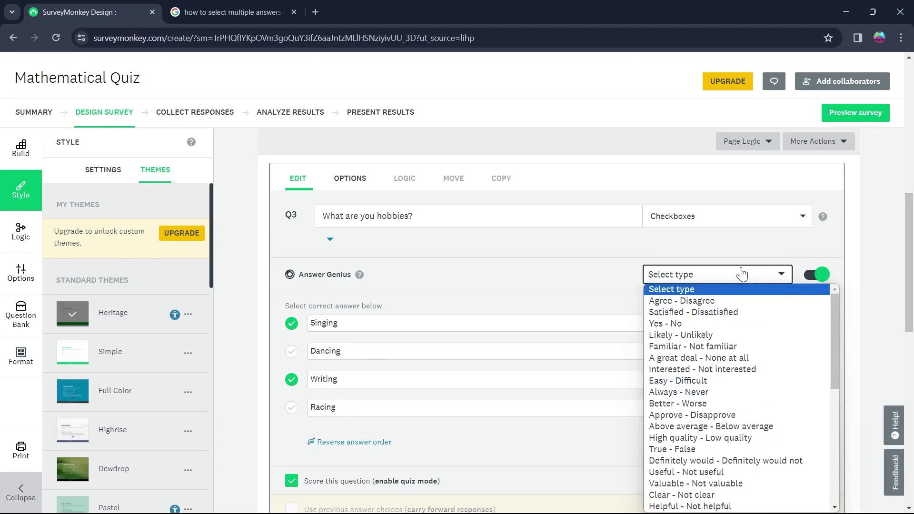
pyautogui.scroll(-1, 256, 250)
pyautogui.click(292, 293)
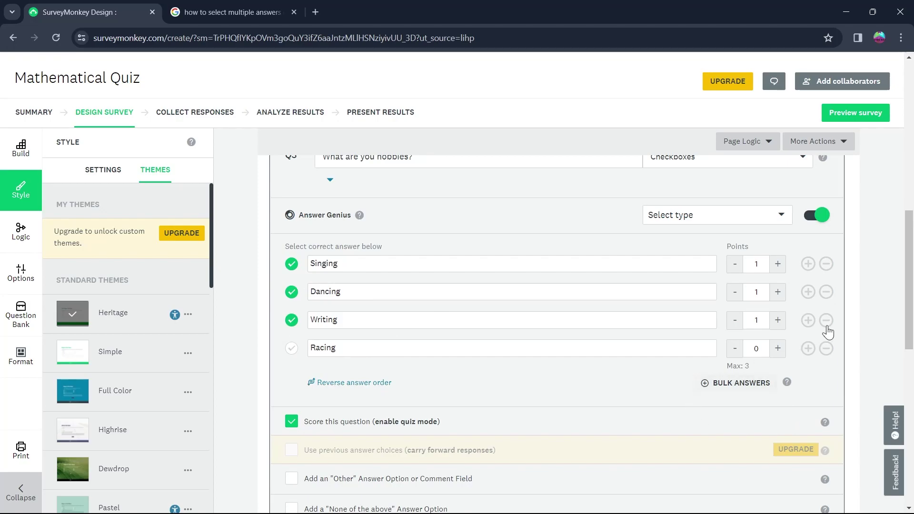
pyautogui.scroll(-3, 827, 331)
pyautogui.click(816, 319)
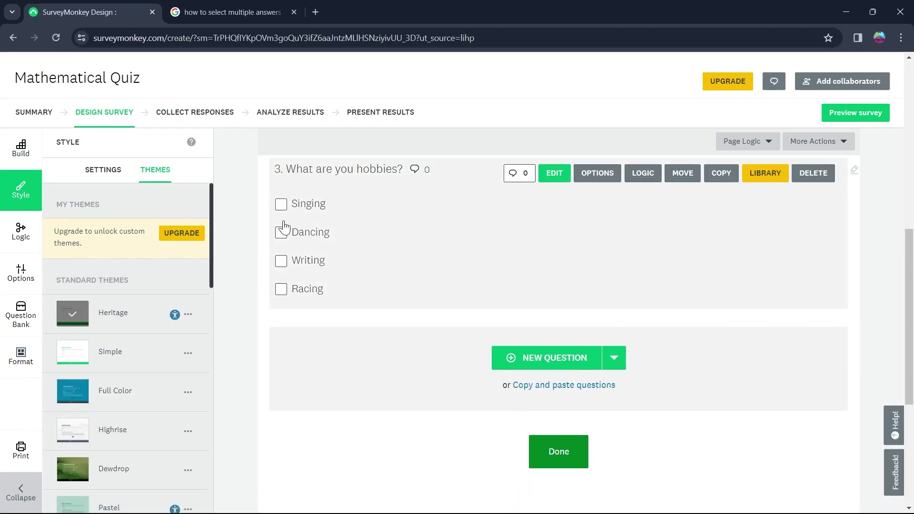
pyautogui.click(280, 207)
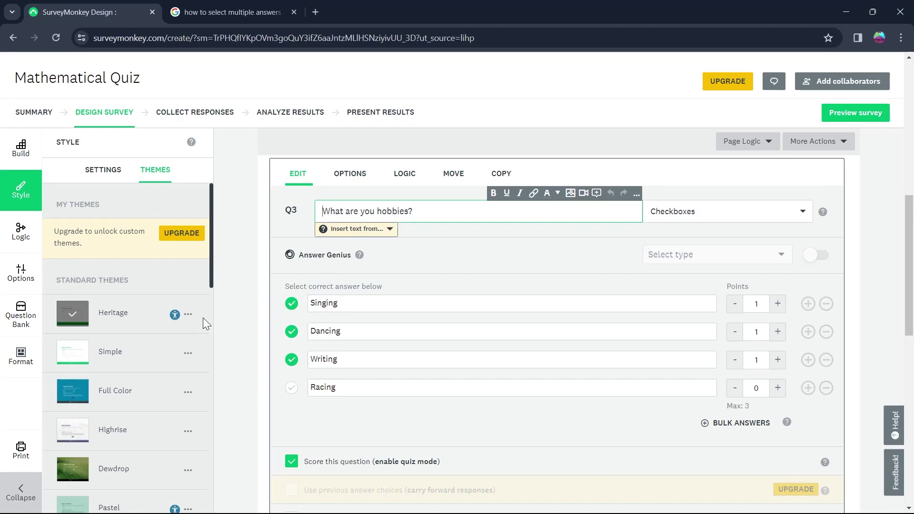
pyautogui.scroll(-2, 776, 494)
pyautogui.click(814, 461)
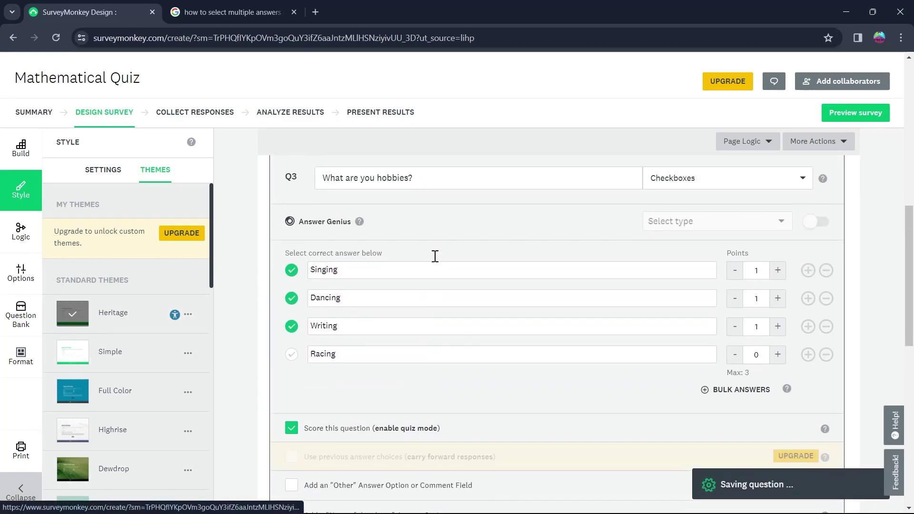
pyautogui.scroll(1, 426, 247)
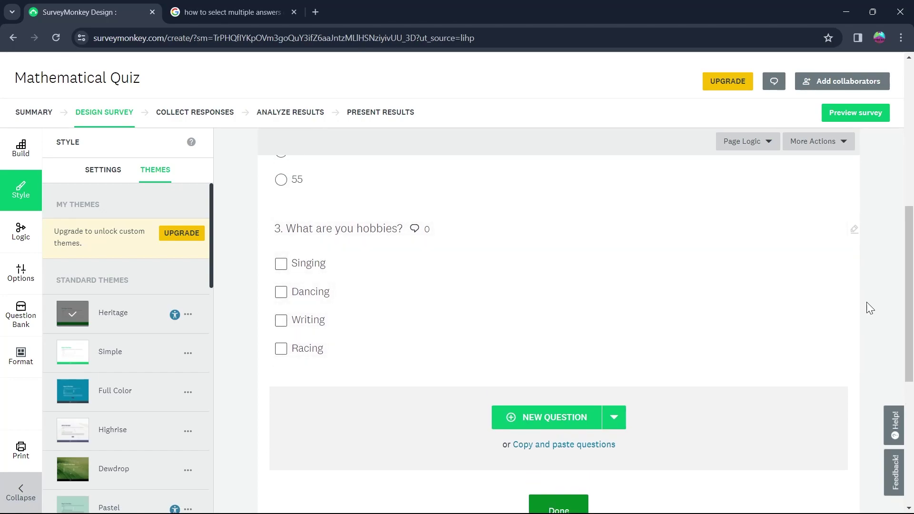
pyautogui.middleClick(882, 313)
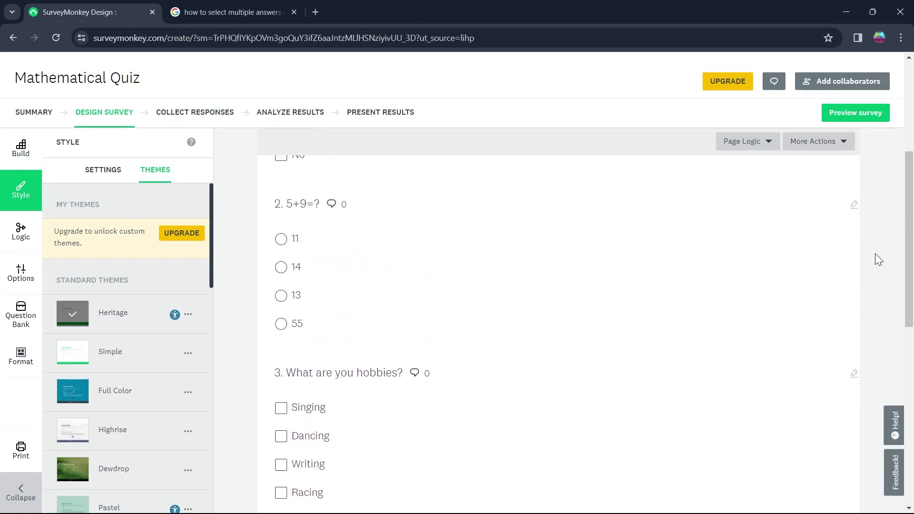
pyautogui.scroll(-5, 657, 218)
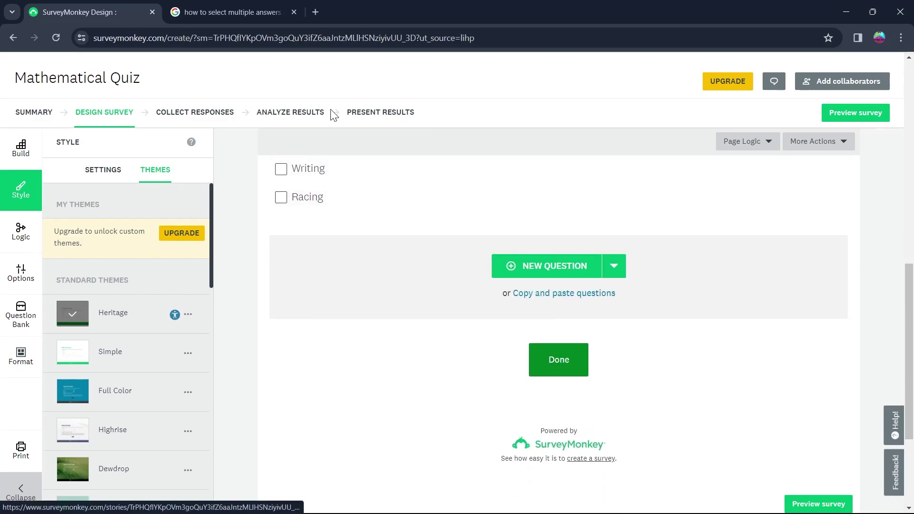
# - Go to Collect Responses and show the QR Code collector's actions
pyautogui.click(217, 118)
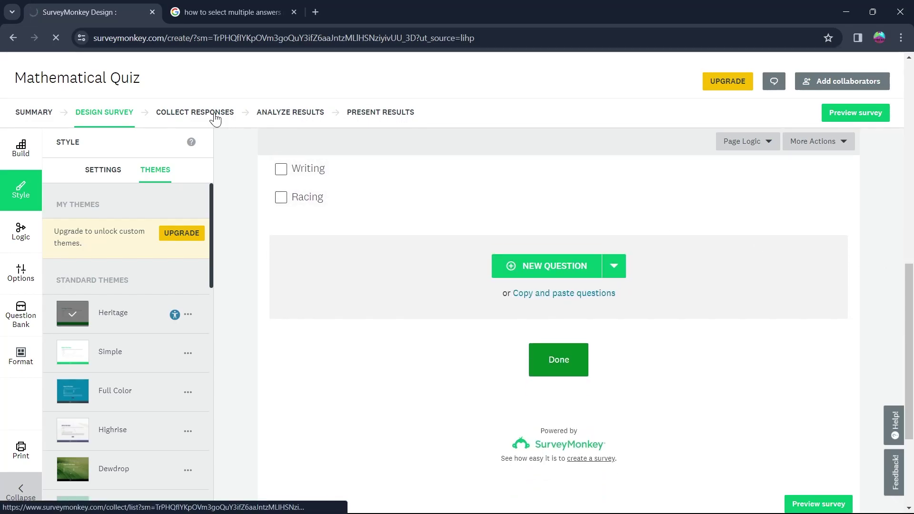
pyautogui.scroll(-3, 279, 264)
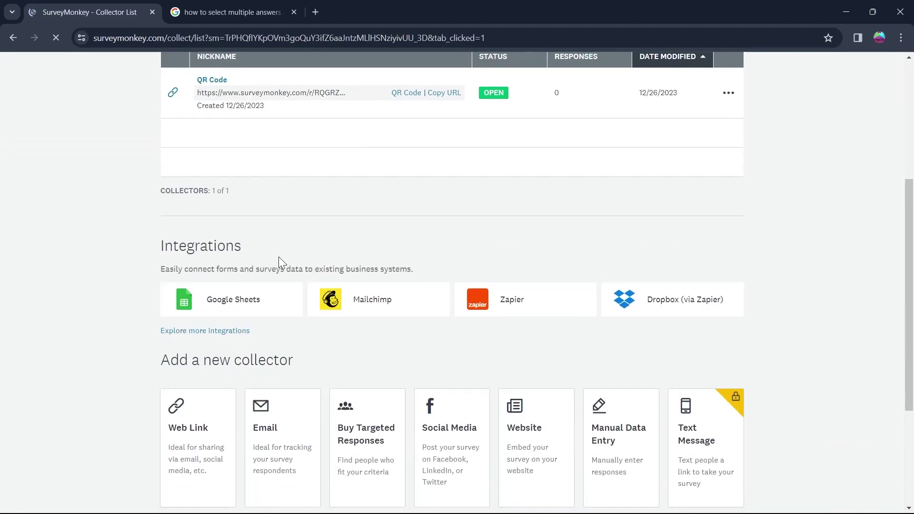
pyautogui.scroll(3, 259, 268)
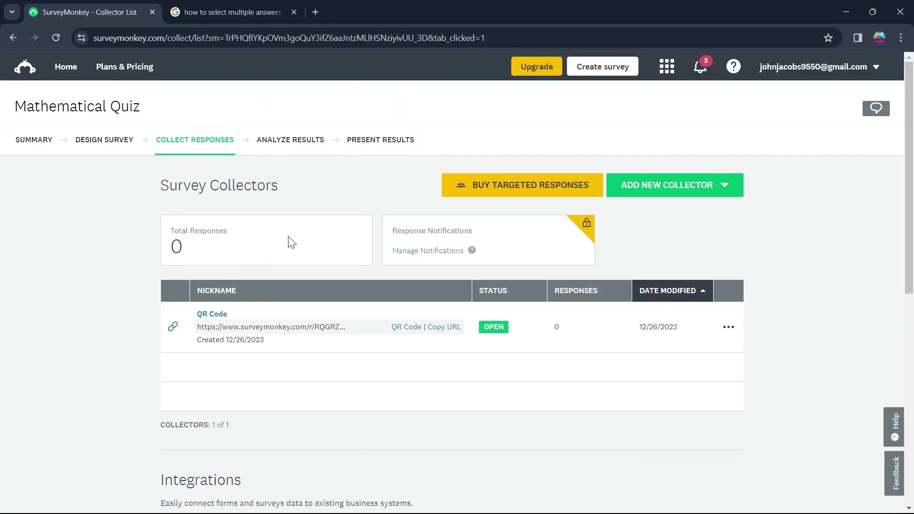
pyautogui.click(730, 329)
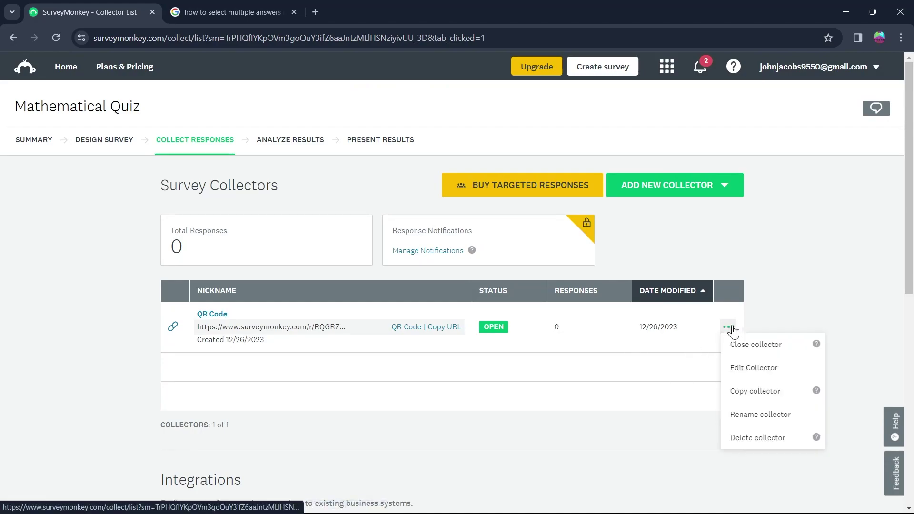
# - In Edit Collector, switch Multiple responses to On for the QR Code collector
pyautogui.click(768, 368)
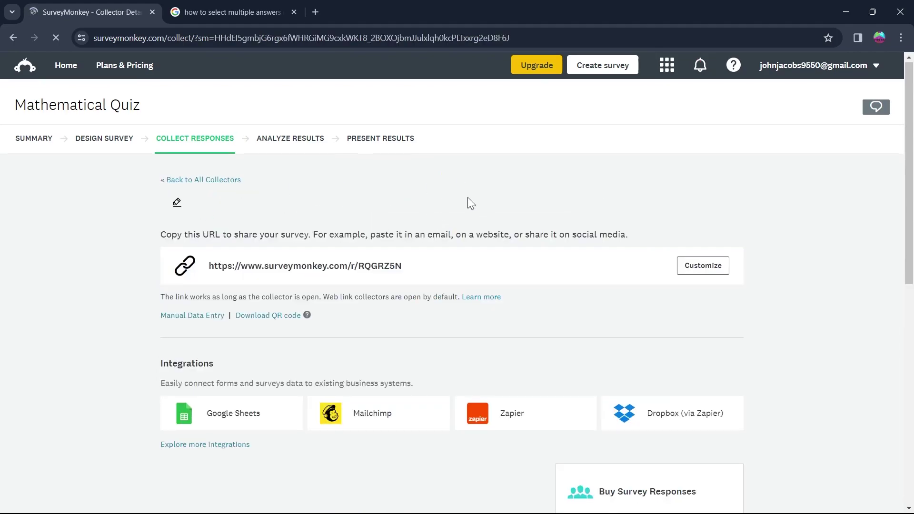
pyautogui.scroll(-3, 468, 200)
pyautogui.scroll(-2, 208, 282)
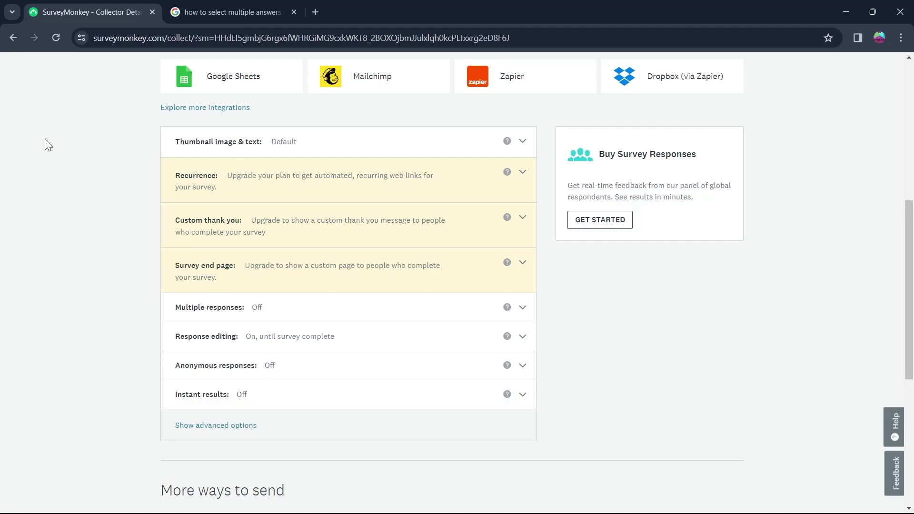
pyautogui.scroll(-1, 485, 212)
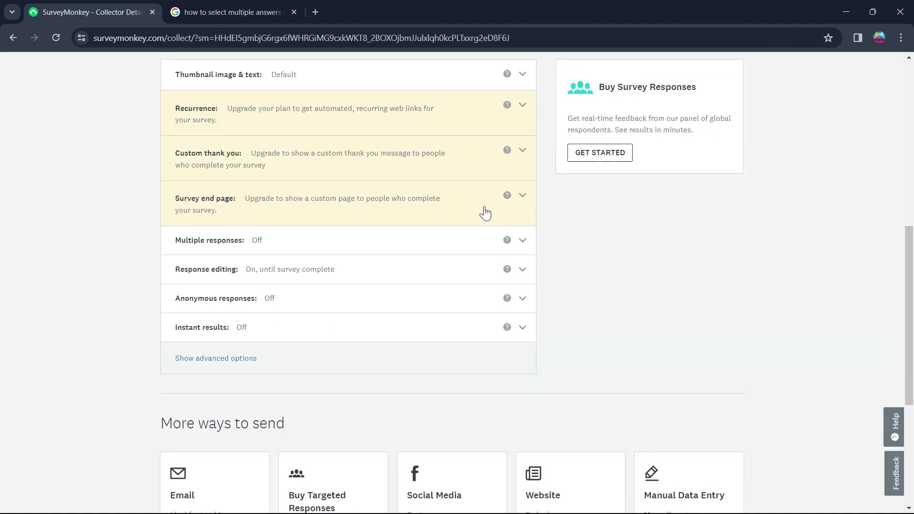
pyautogui.click(262, 245)
pyautogui.click(182, 275)
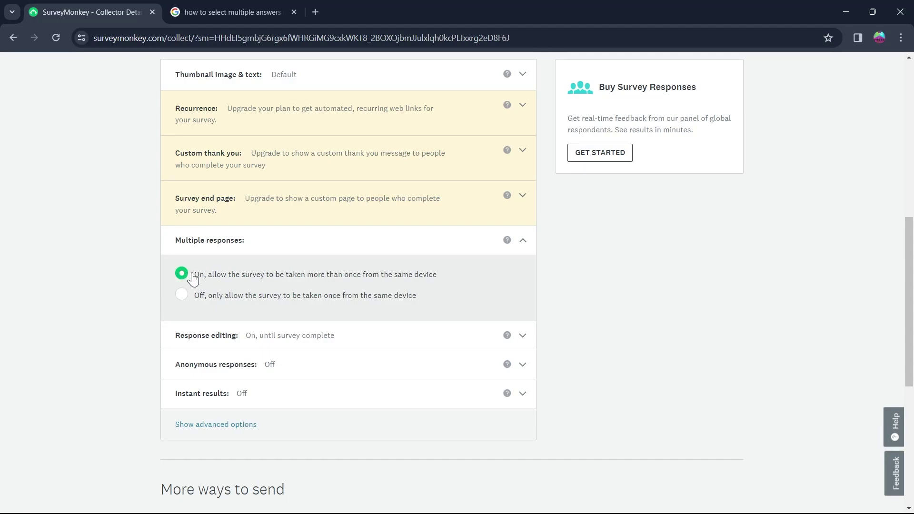
pyautogui.moveTo(208, 277); pyautogui.dragTo(446, 279)
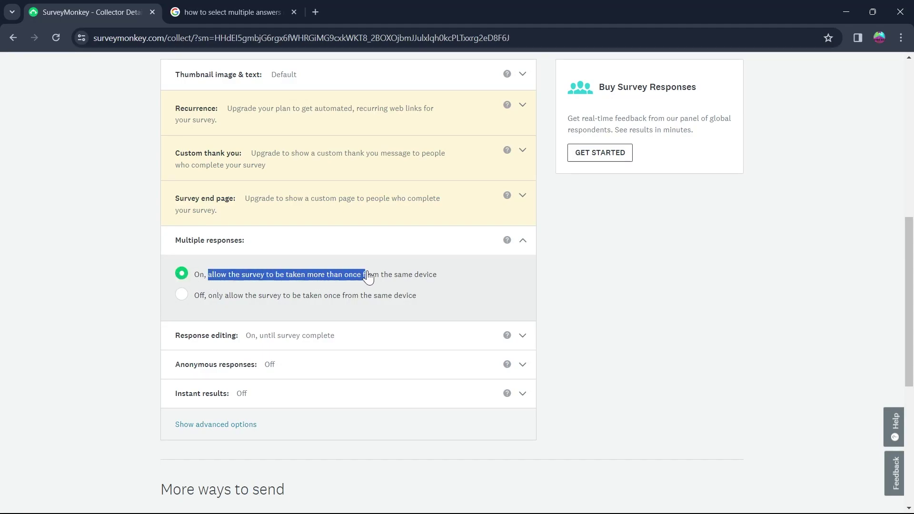
pyautogui.click(457, 247)
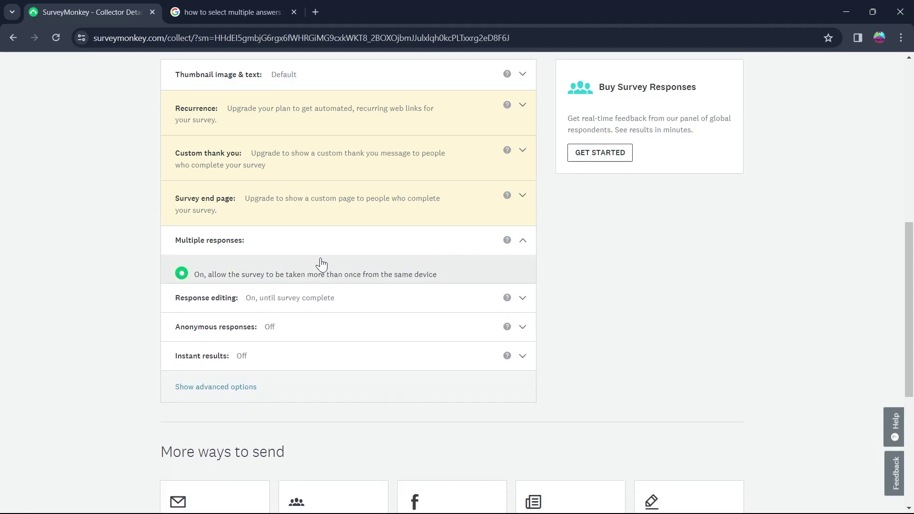
pyautogui.middleClick(43, 236)
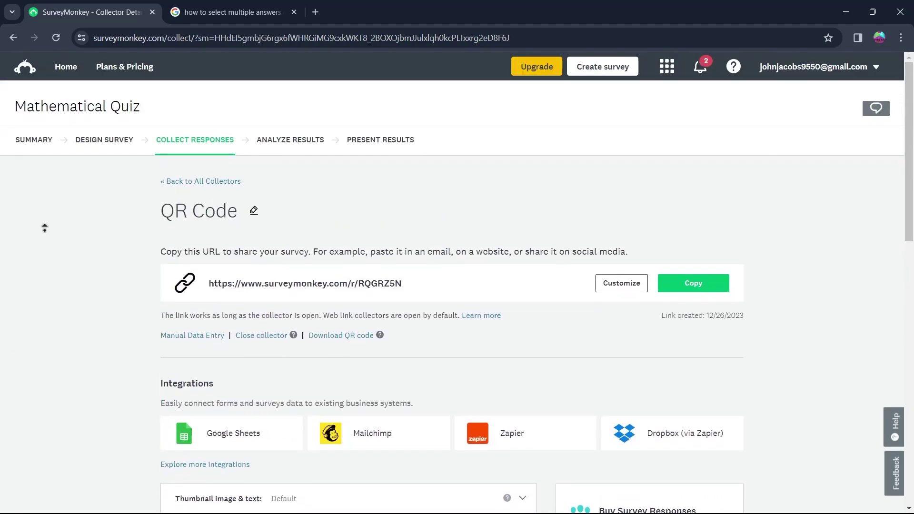